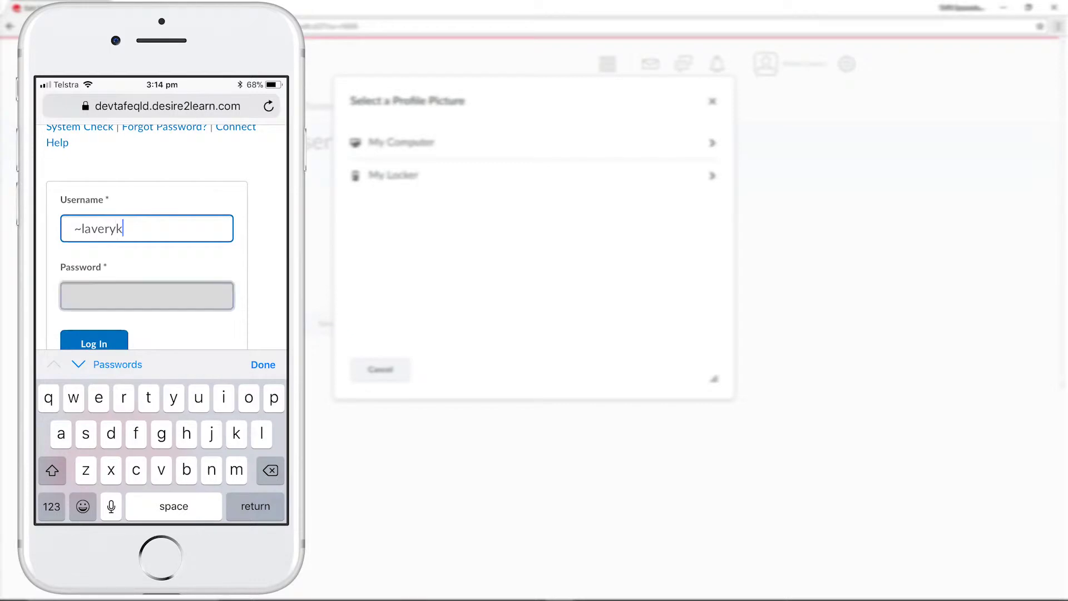
# - Enter the account password on the mobile login page and log in
pyautogui.write('●●●●b')
pyautogui.write('e●●s')
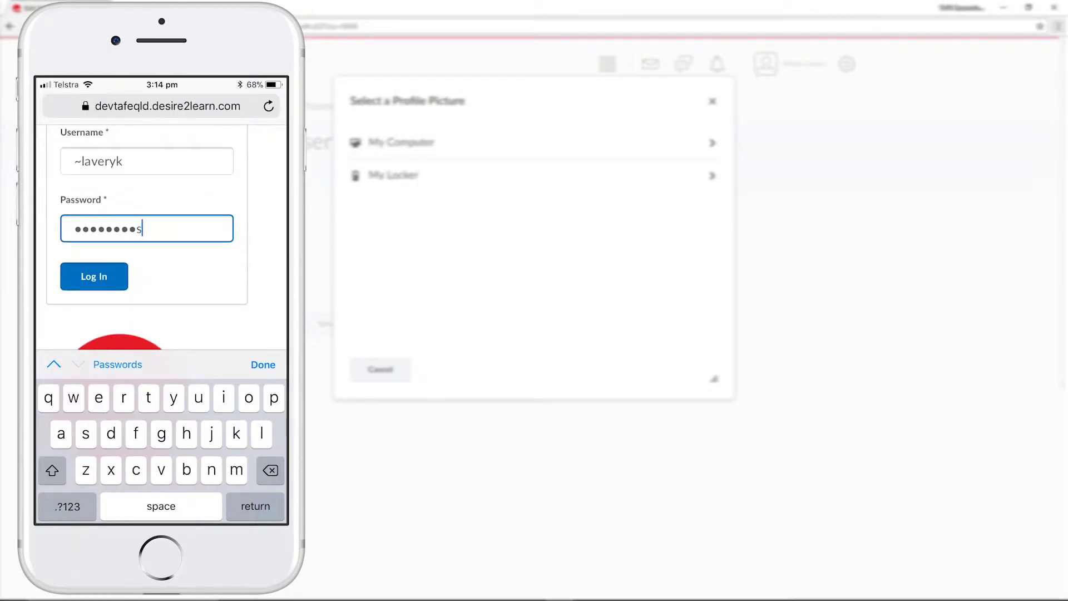
pyautogui.click(263, 365)
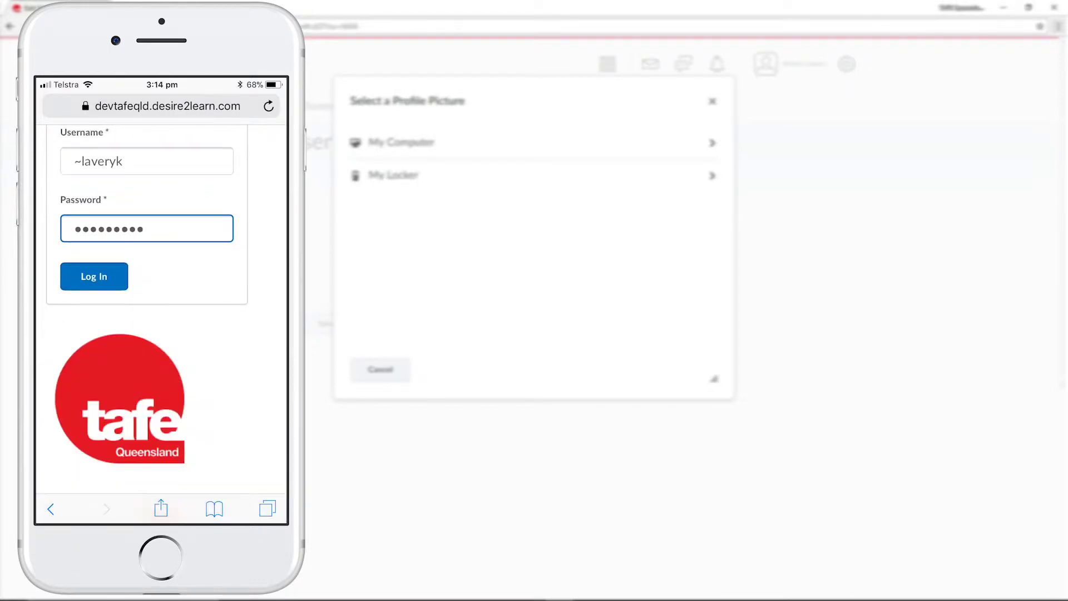
pyautogui.click(94, 277)
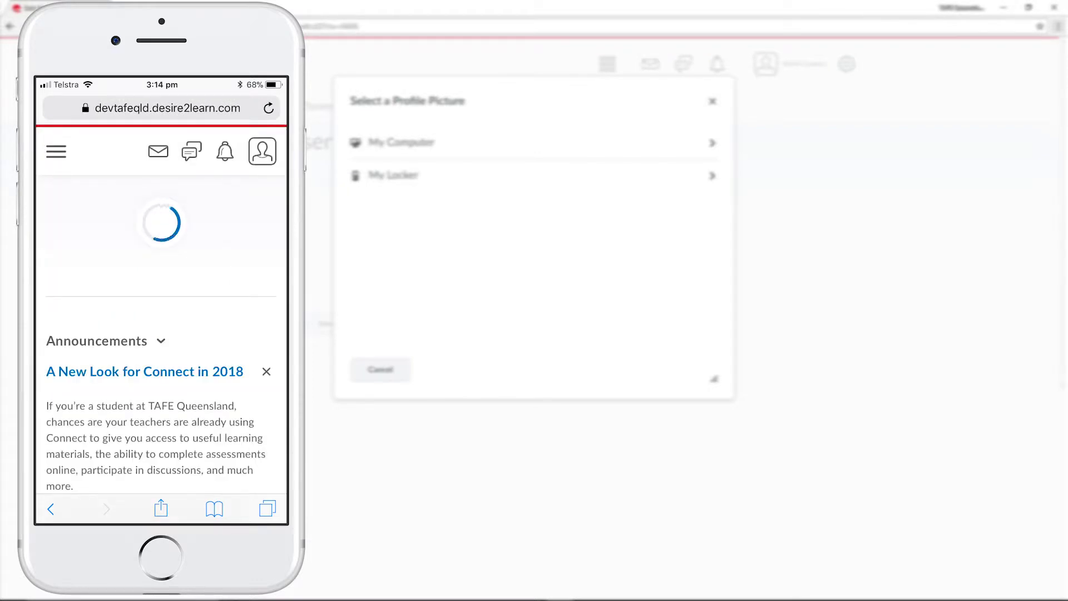
# - Open the user profile and upload the second 9 September 2017 photo from the phone's photo library as the profile picture
pyautogui.click(262, 151)
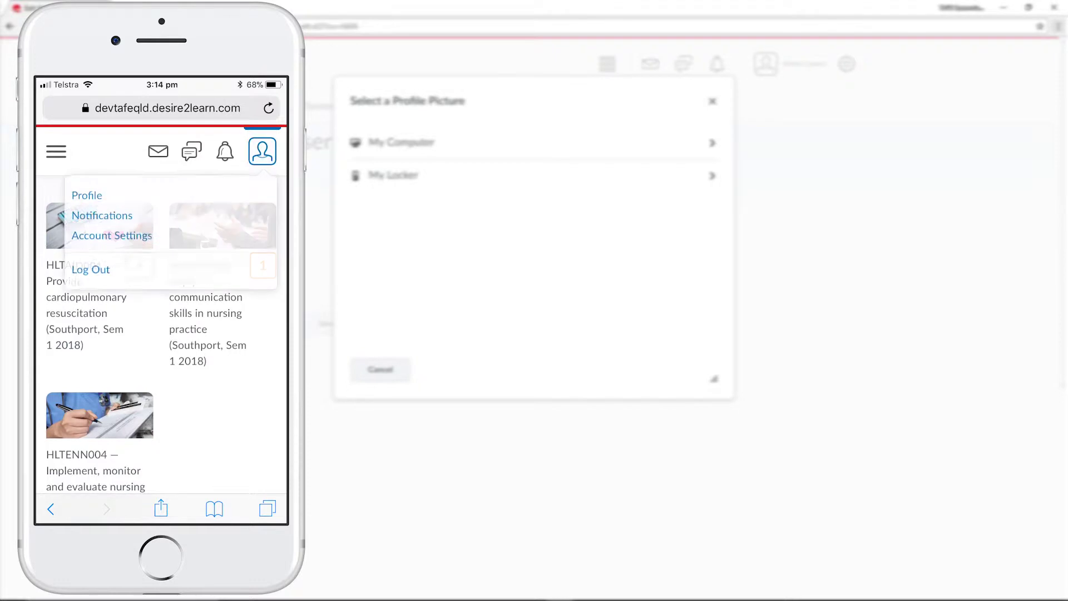
pyautogui.click(86, 198)
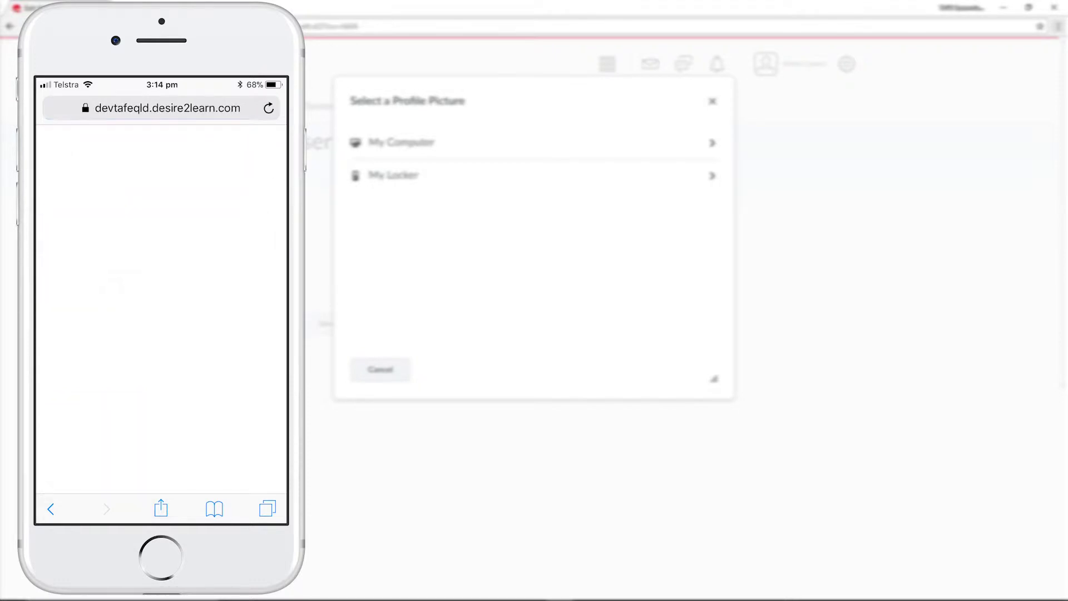
pyautogui.click(109, 357)
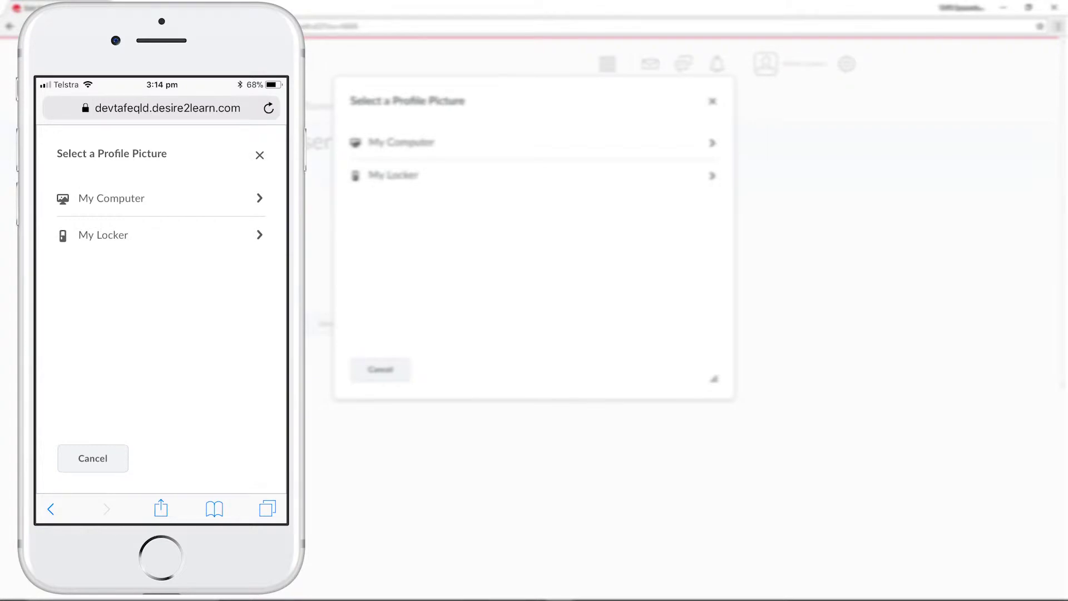
pyautogui.click(112, 199)
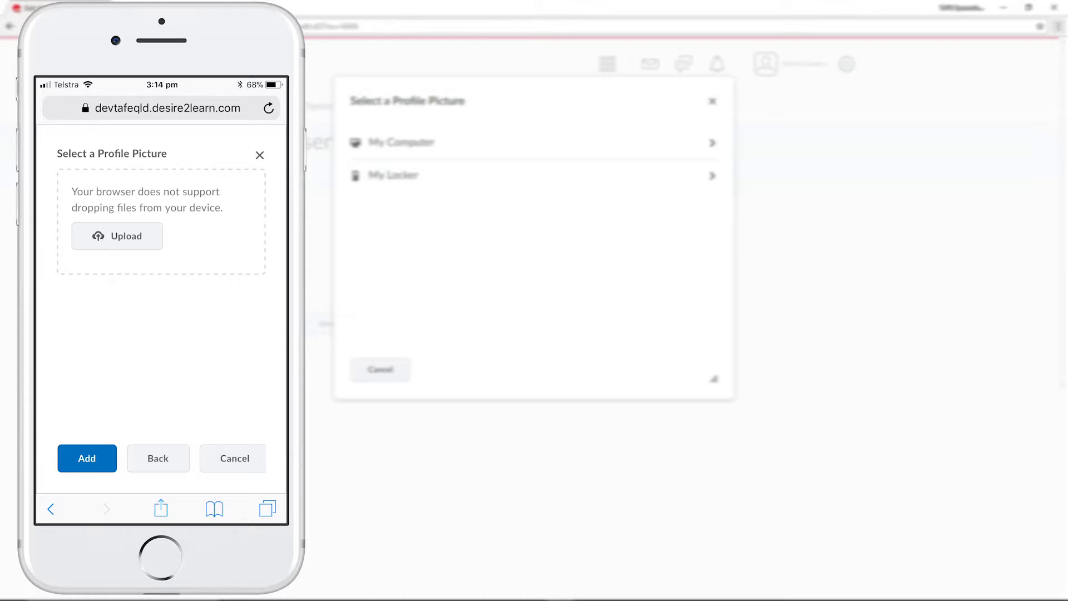
pyautogui.click(116, 236)
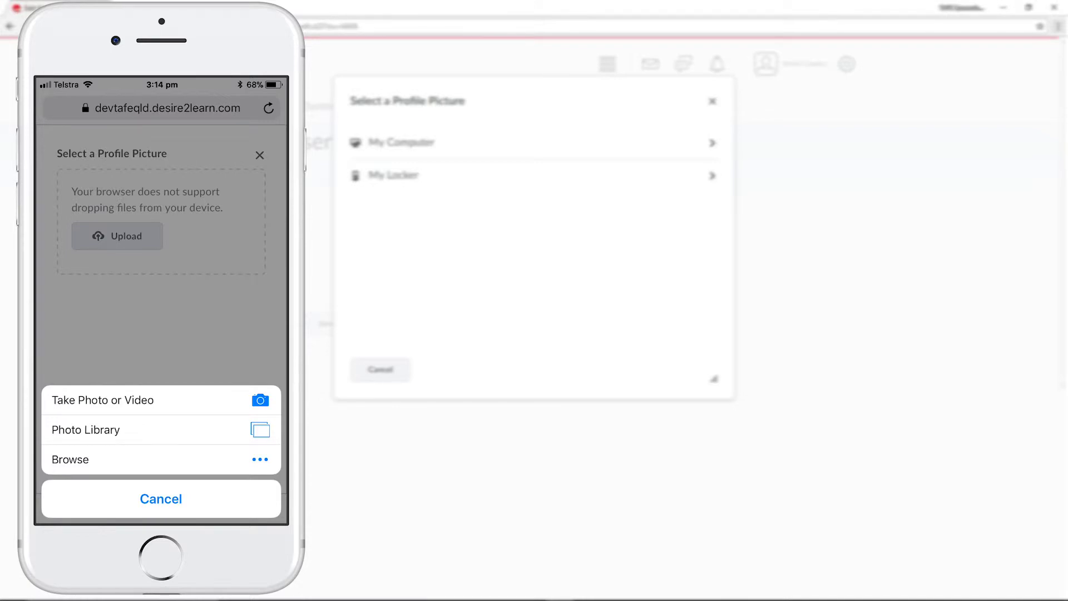
pyautogui.click(85, 430)
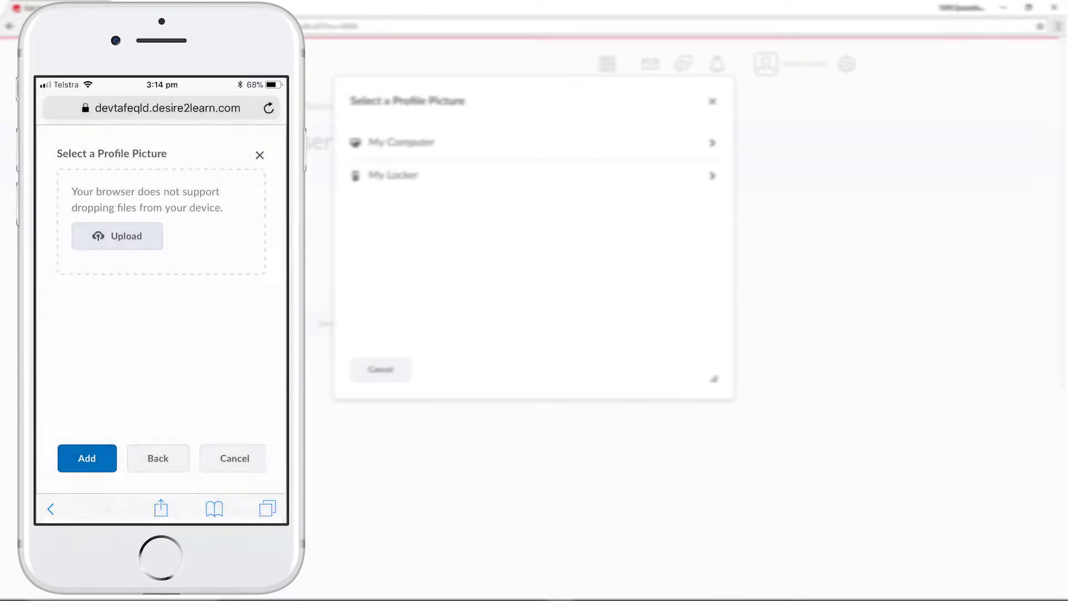
pyautogui.click(162, 149)
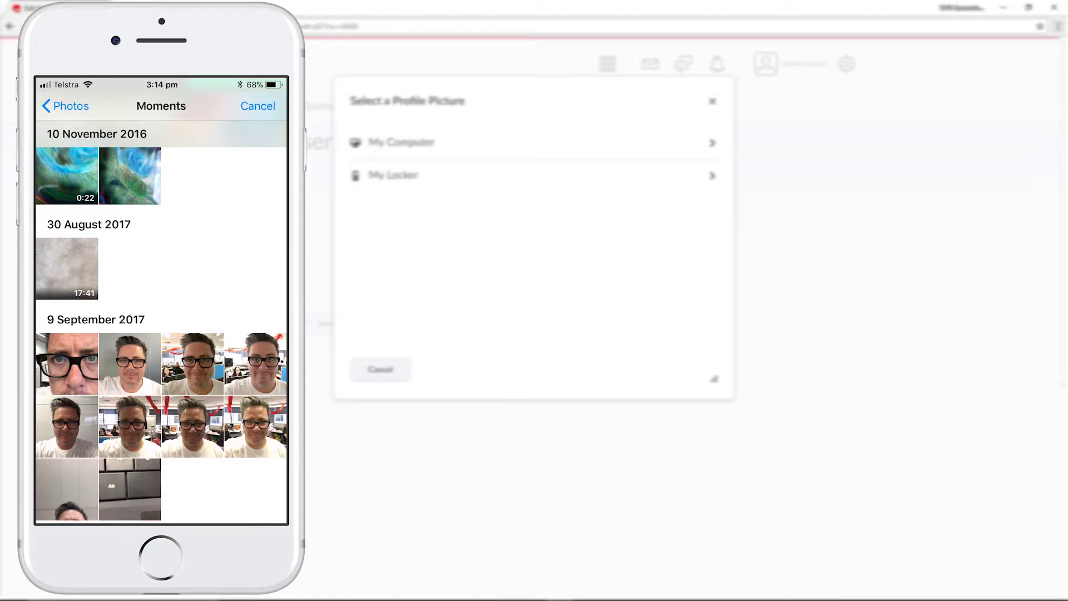
pyautogui.click(130, 364)
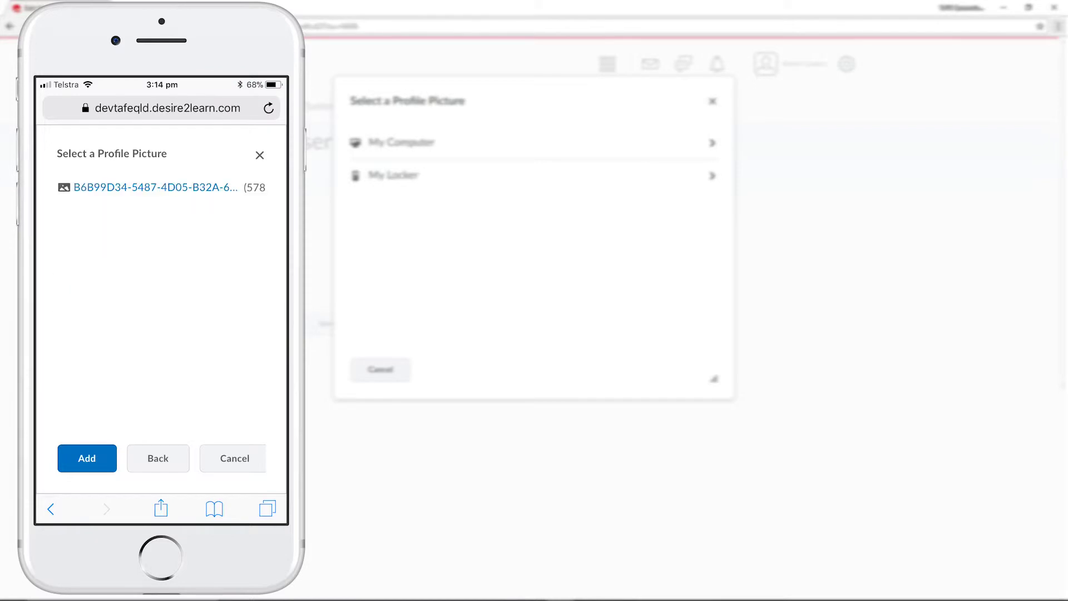
pyautogui.click(86, 458)
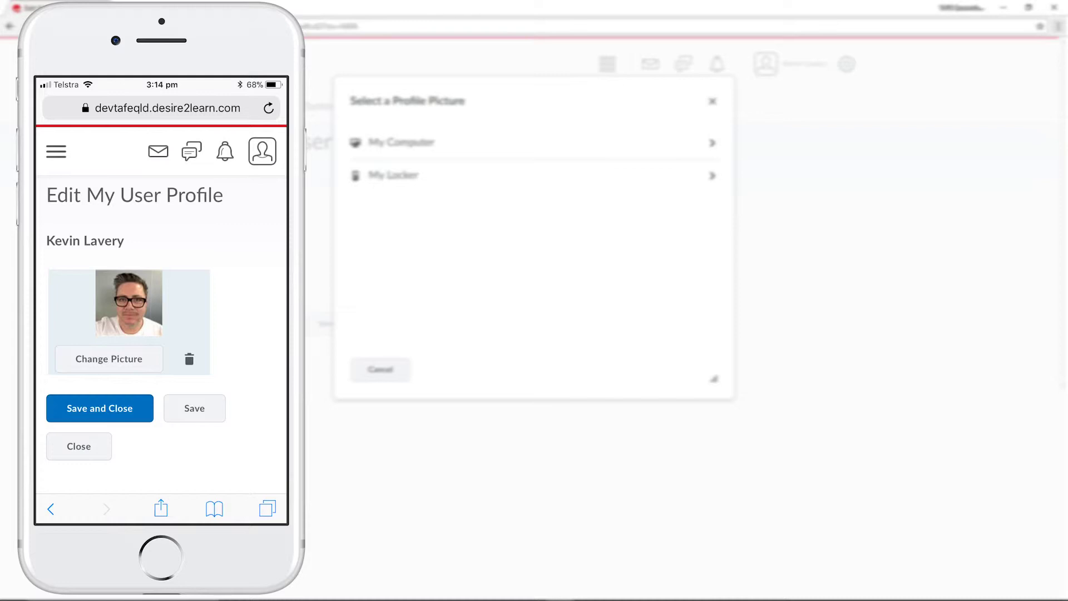
# - Bring up the profile picture removal, cancel it, and save and close the profile
pyautogui.click(189, 359)
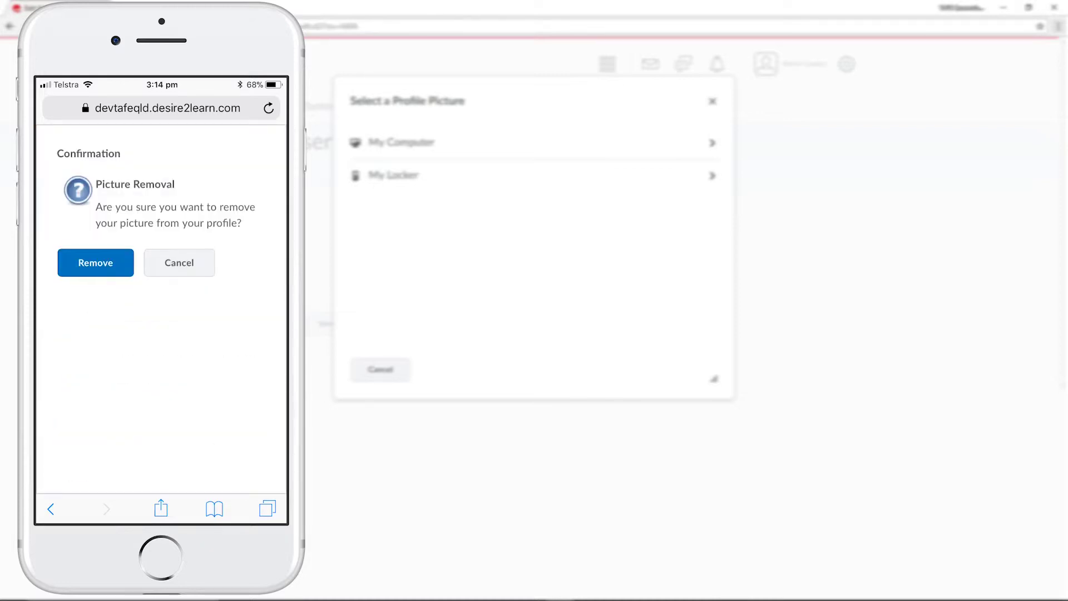
pyautogui.click(180, 262)
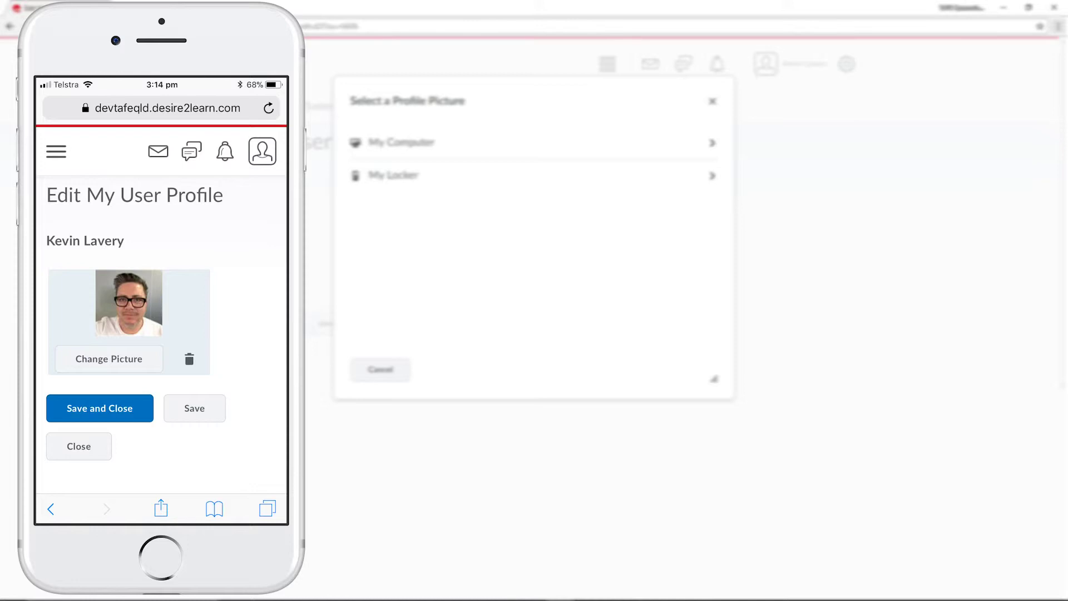
pyautogui.click(100, 408)
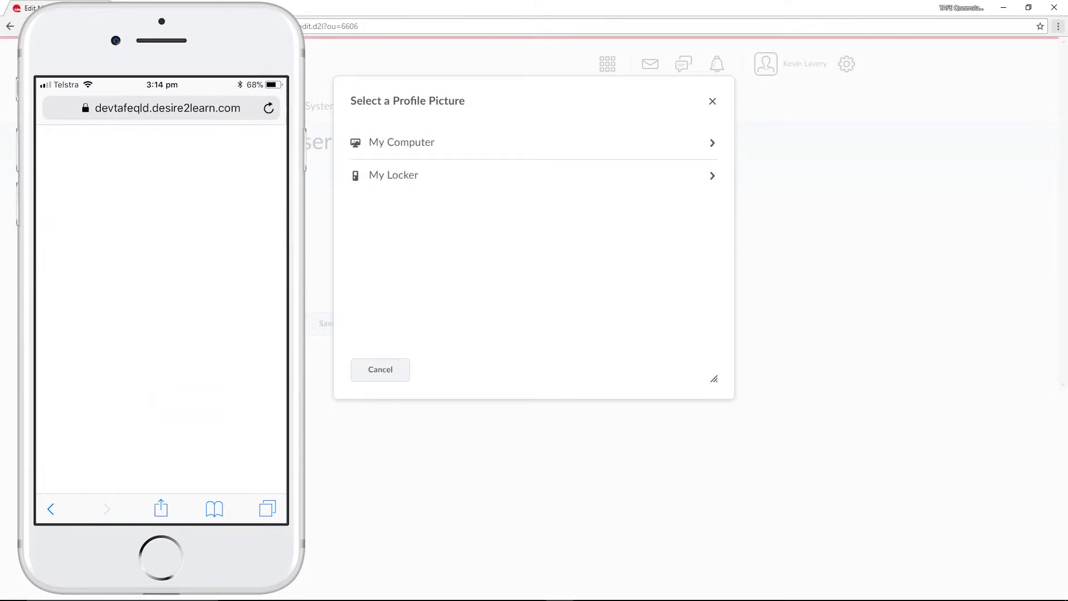
# - In the desktop browser, cancel the profile picture selection, close the profile editor, and review the homepage's My Settings section
pyautogui.click(370, 369)
pyautogui.click(407, 330)
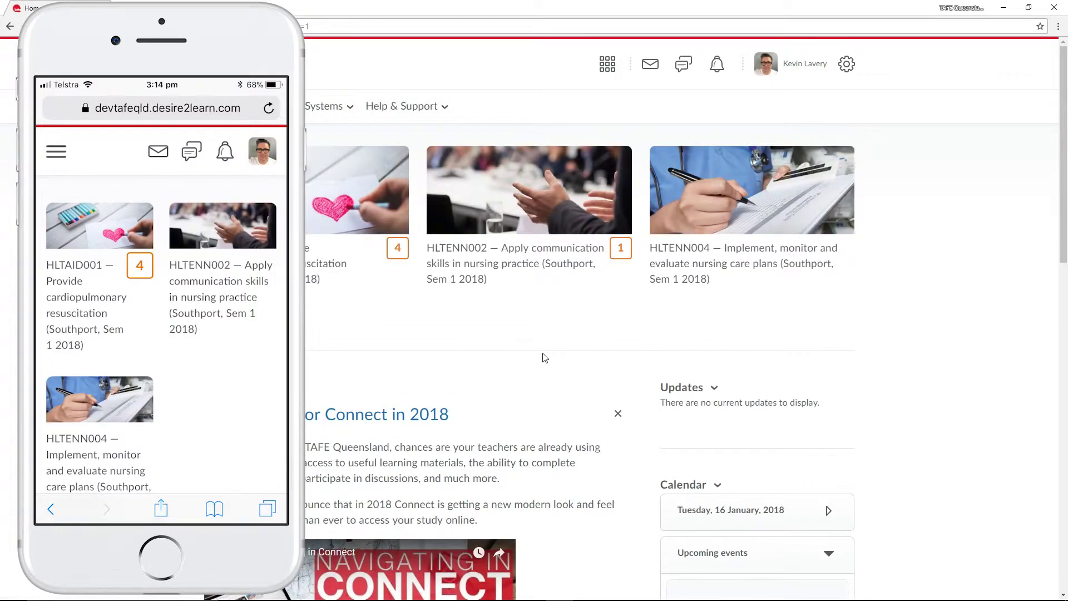
pyautogui.scroll(-7, 546, 356)
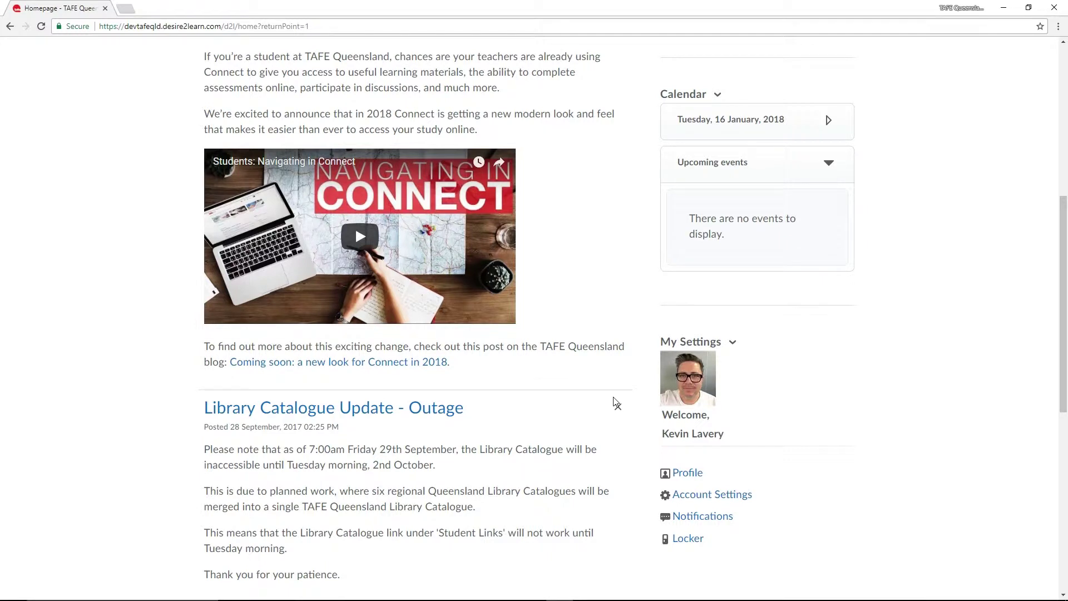
pyautogui.scroll(8, 615, 401)
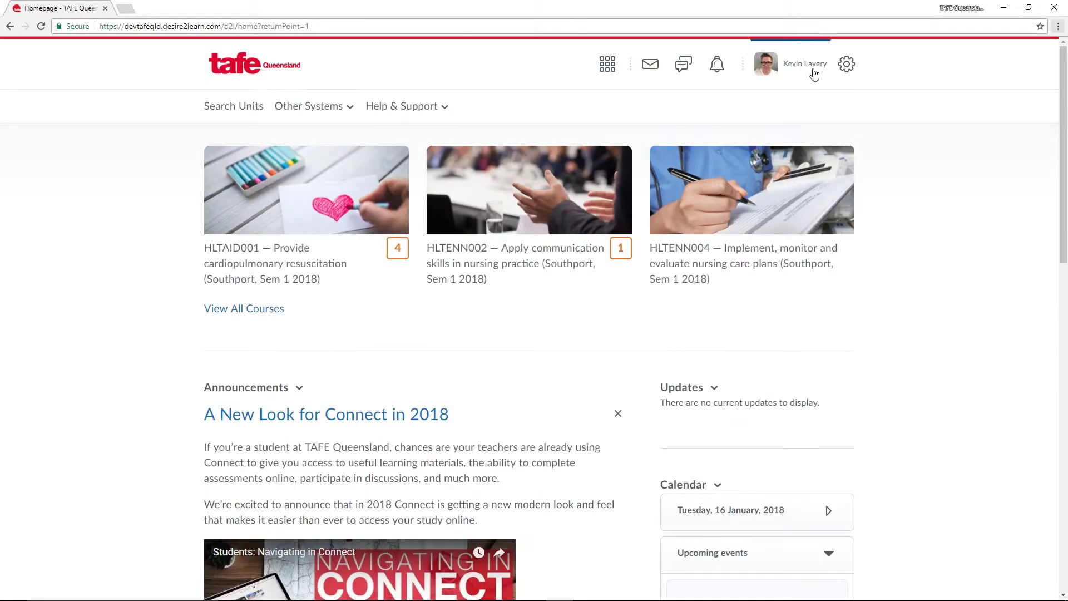
# - Open the account's notification settings and go to the contact methods and activity summary
pyautogui.click(815, 74)
pyautogui.click(763, 124)
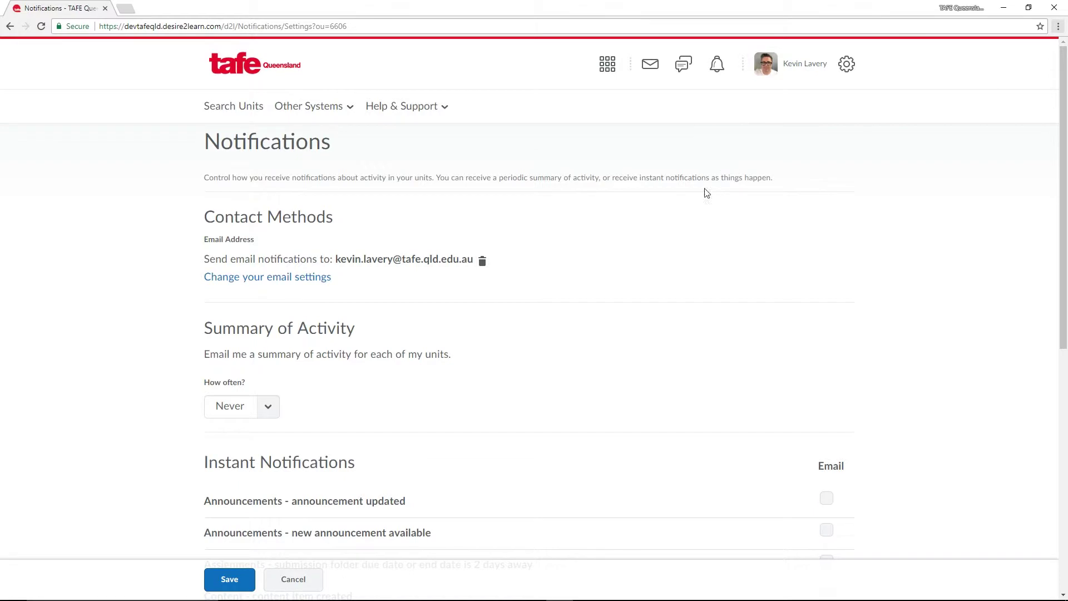
pyautogui.scroll(-1, 470, 289)
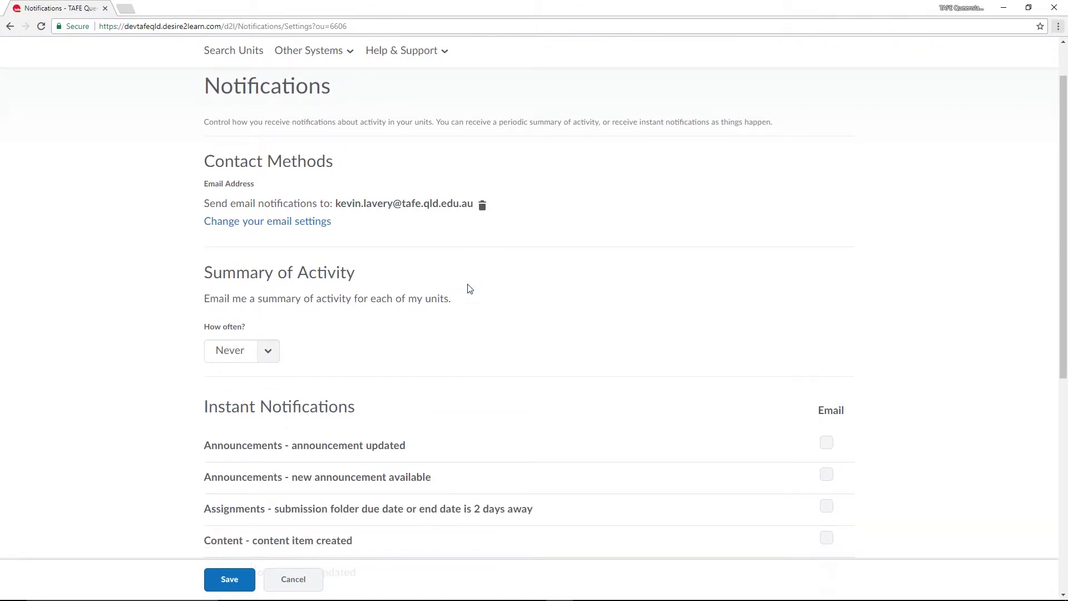
# - Try the custom email option for notification emails and dismiss the email settings without saving
pyautogui.click(316, 231)
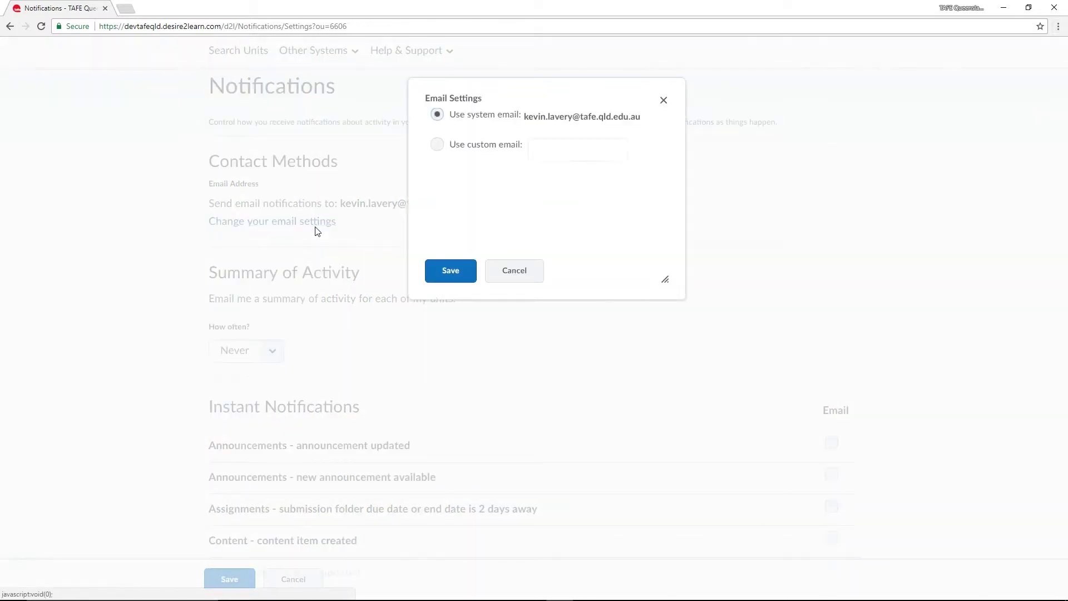
pyautogui.click(438, 146)
pyautogui.click(590, 144)
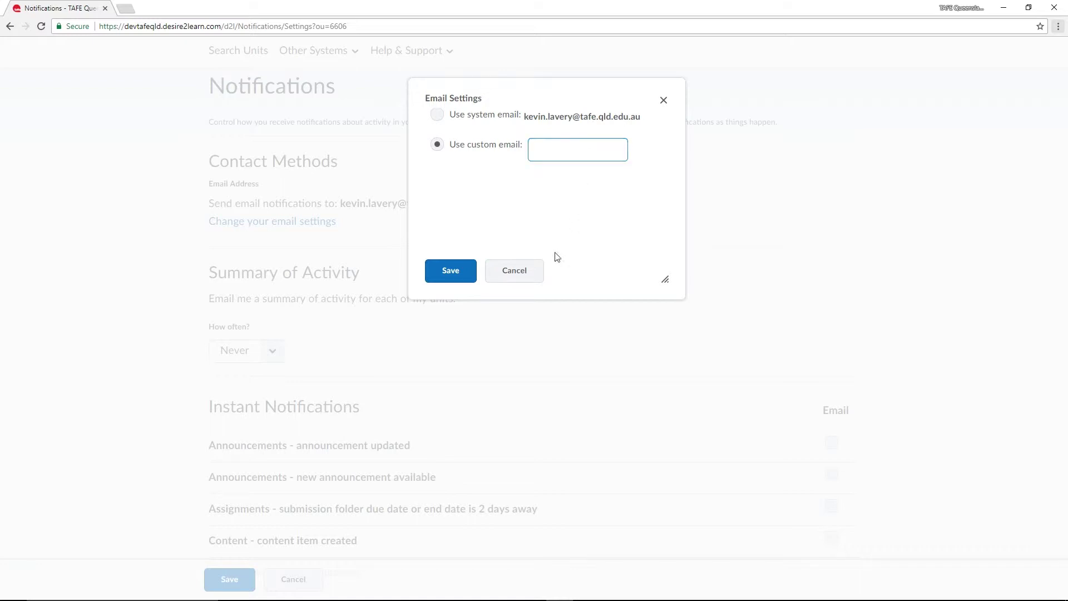
pyautogui.click(523, 270)
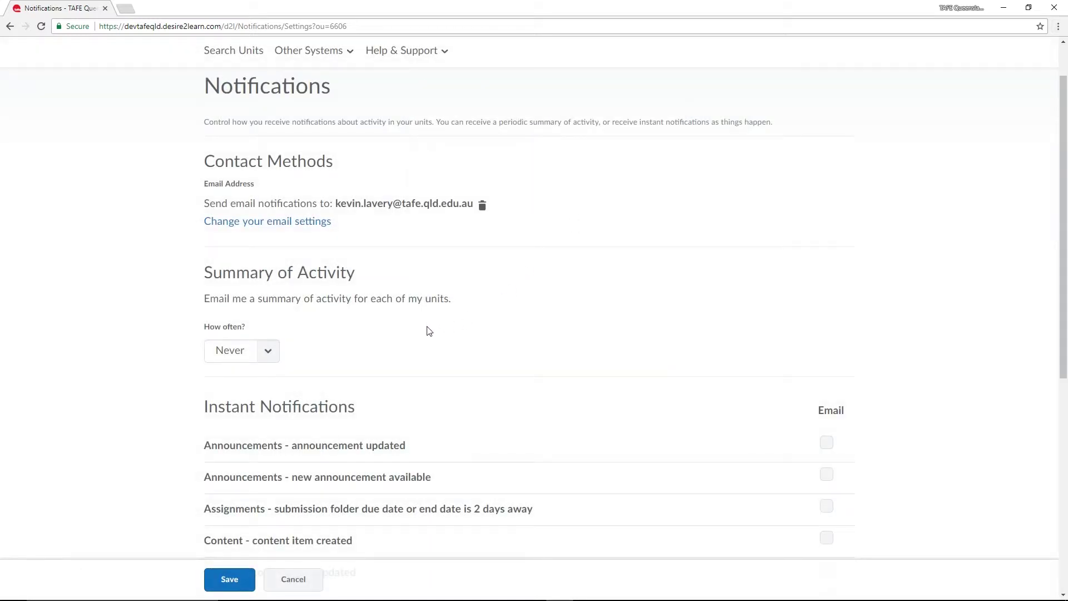
# - Try a Daily frequency for the activity summary email, and set it back to Never
pyautogui.click(273, 350)
pyautogui.click(263, 391)
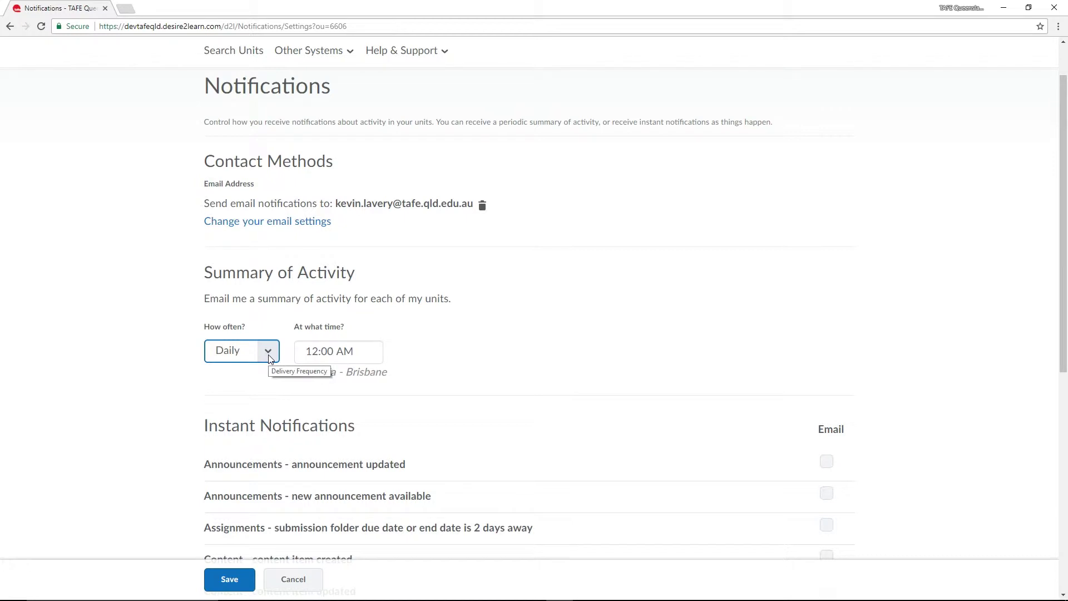
pyautogui.click(269, 358)
pyautogui.click(251, 369)
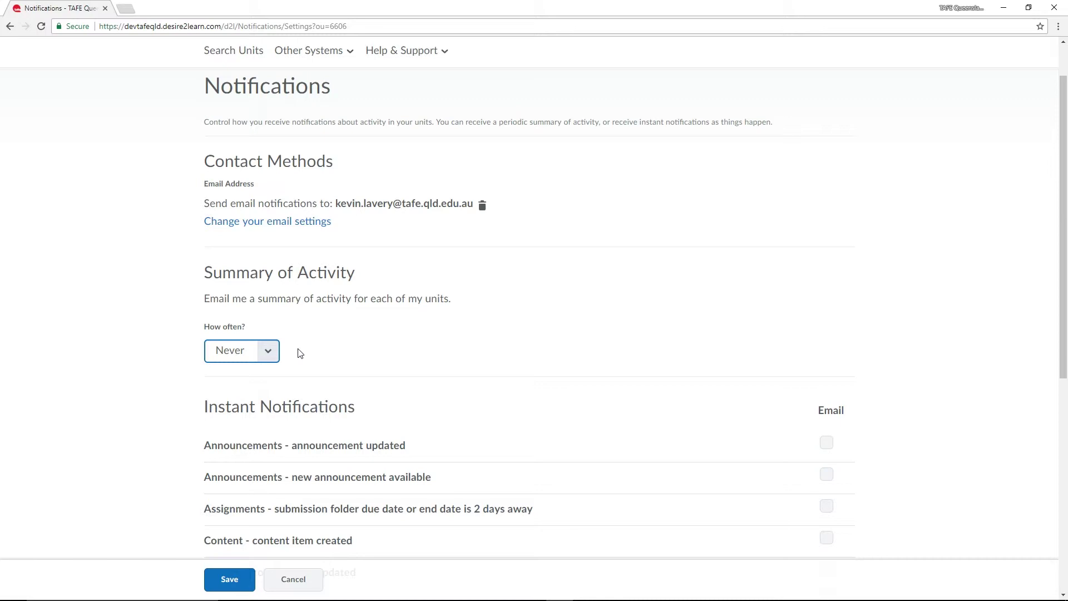
# - Turn on instant email notifications for new discussion posts in subscribed forums, topics or threads
pyautogui.scroll(-6, 625, 425)
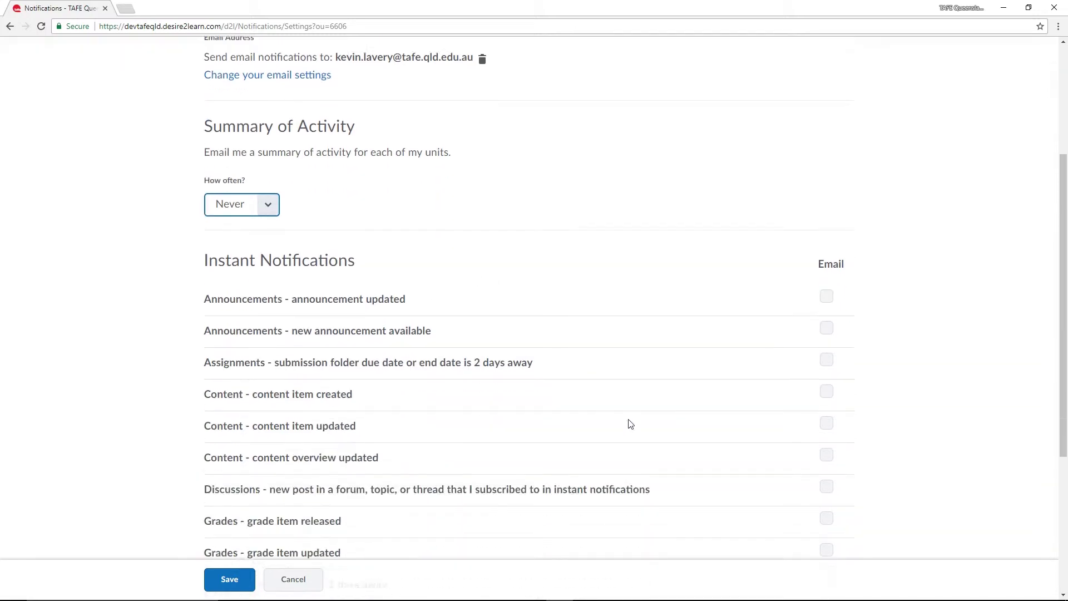
pyautogui.click(827, 299)
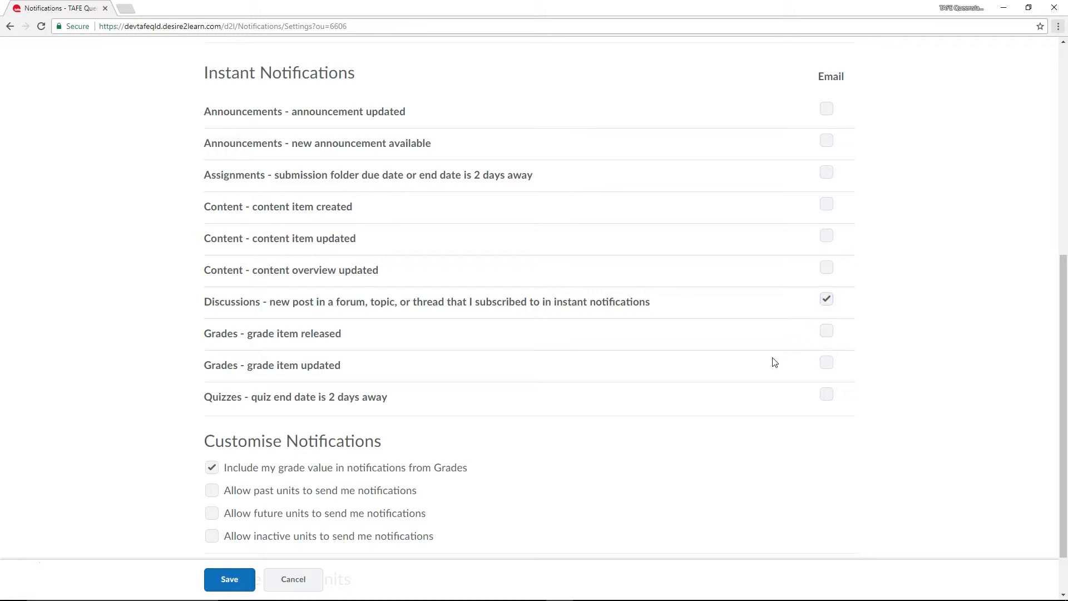
# - Try excluding unit HLTENN004 from notifications, restore it, and close the unit exclusions
pyautogui.scroll(-1, 776, 362)
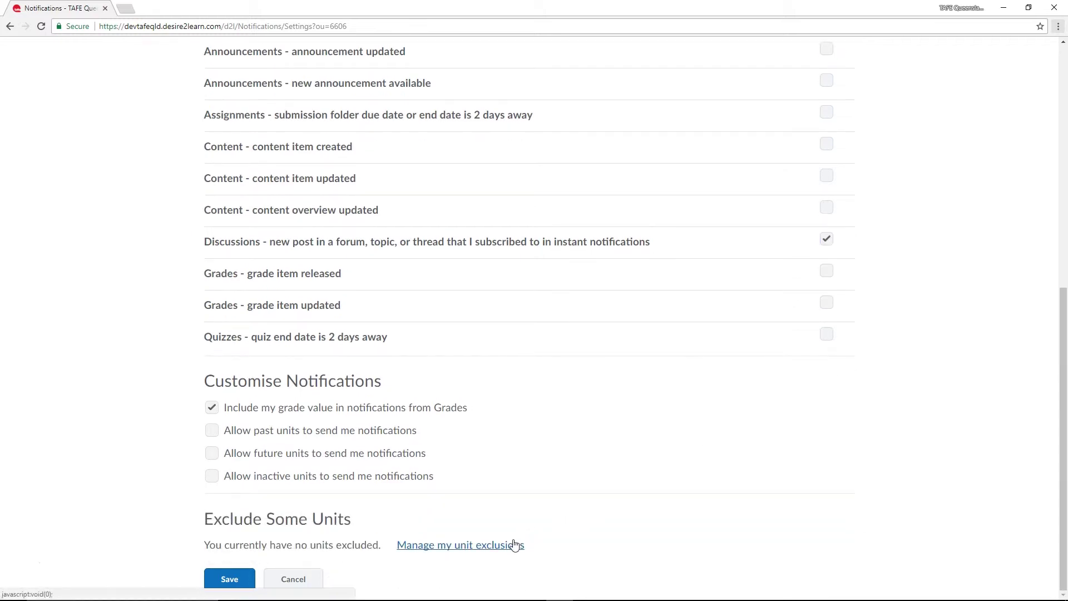
pyautogui.click(515, 544)
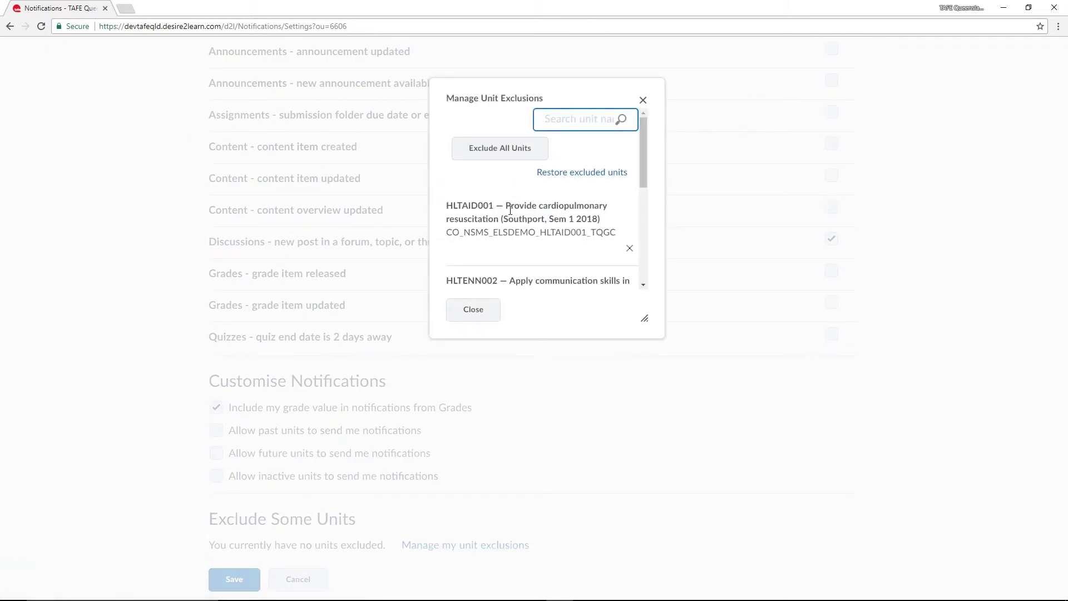
pyautogui.scroll(-2, 556, 234)
pyautogui.moveTo(643, 318); pyautogui.dragTo(791, 475)
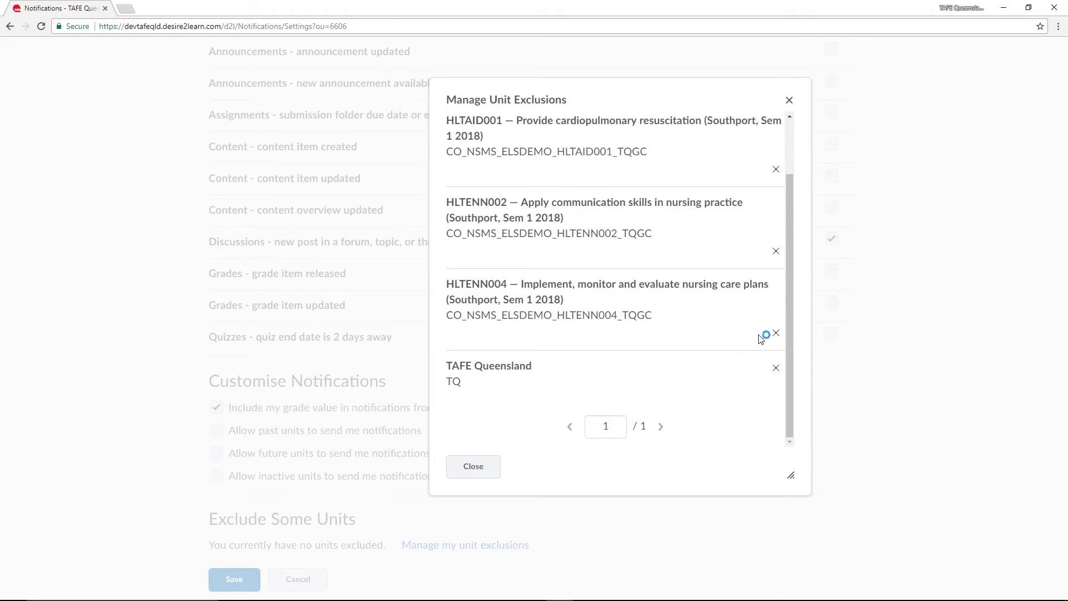
pyautogui.click(774, 335)
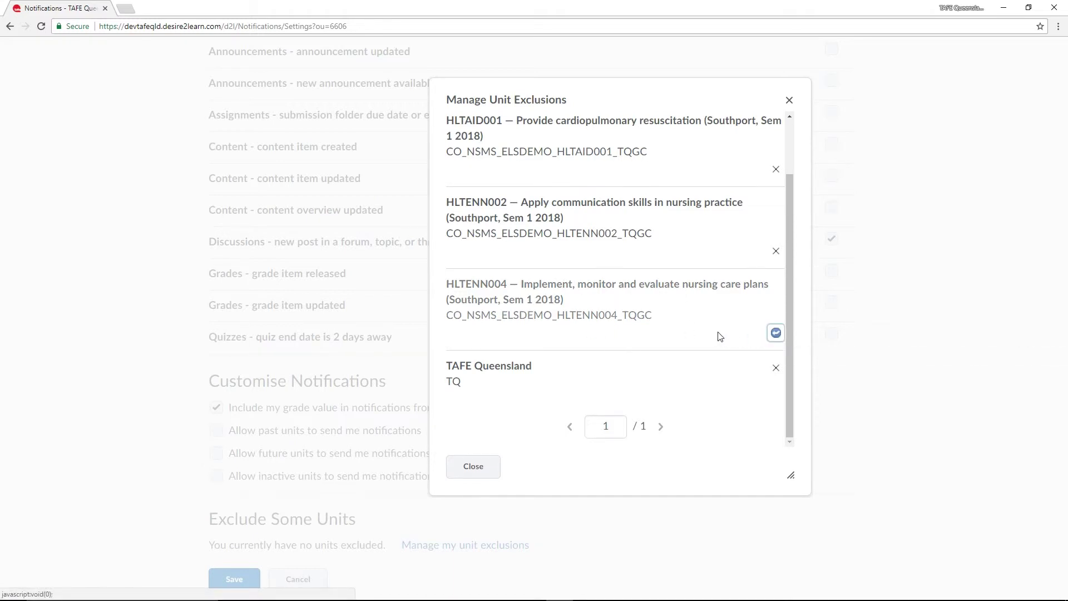
pyautogui.click(775, 334)
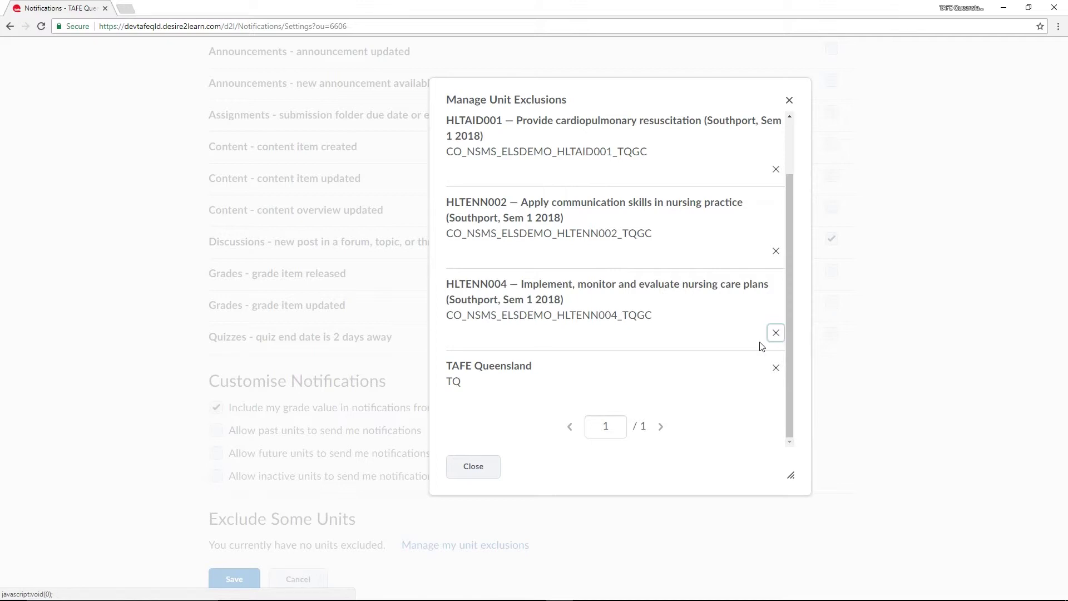
pyautogui.click(485, 470)
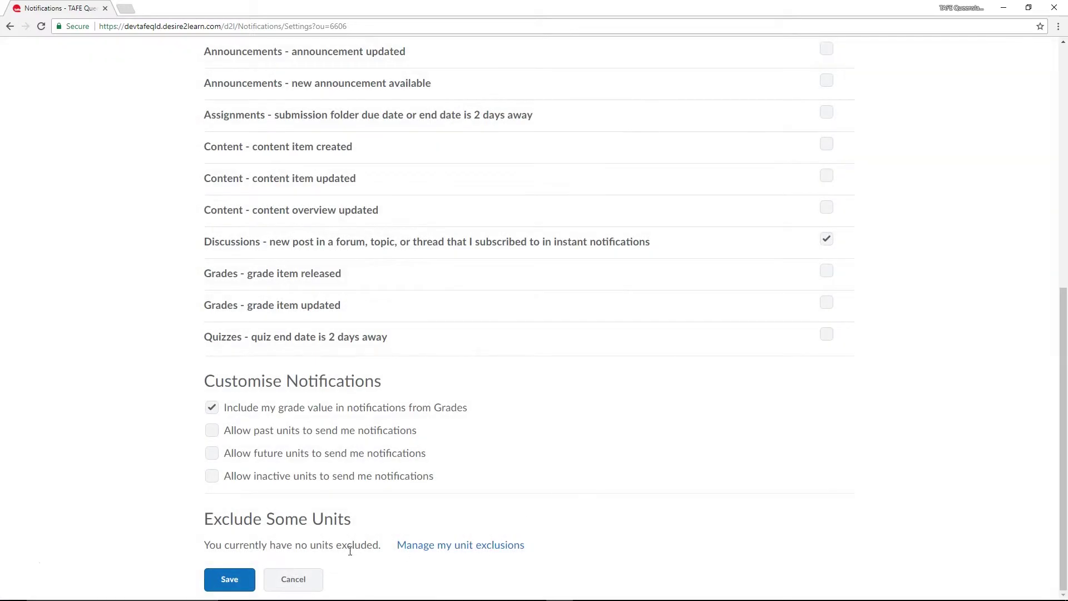
# - Save the notification settings and open the account settings
pyautogui.click(240, 575)
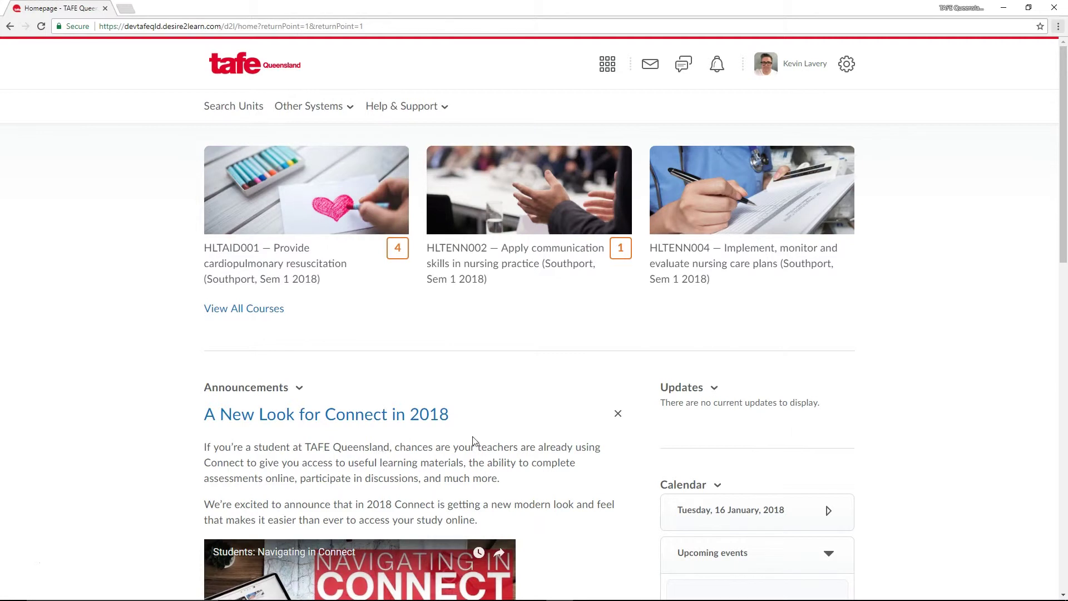
pyautogui.click(814, 77)
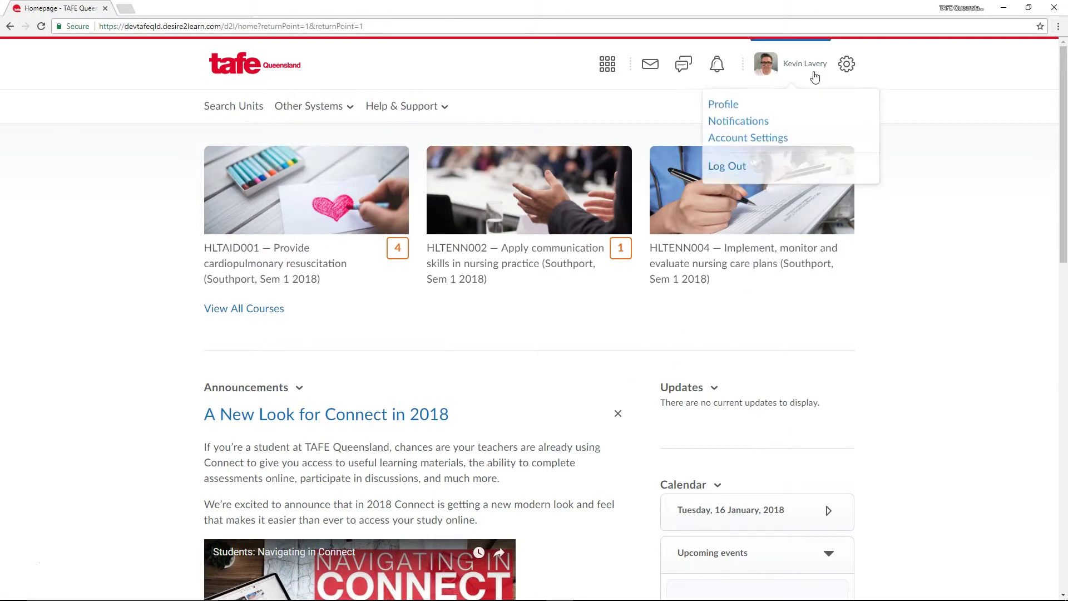
pyautogui.click(780, 139)
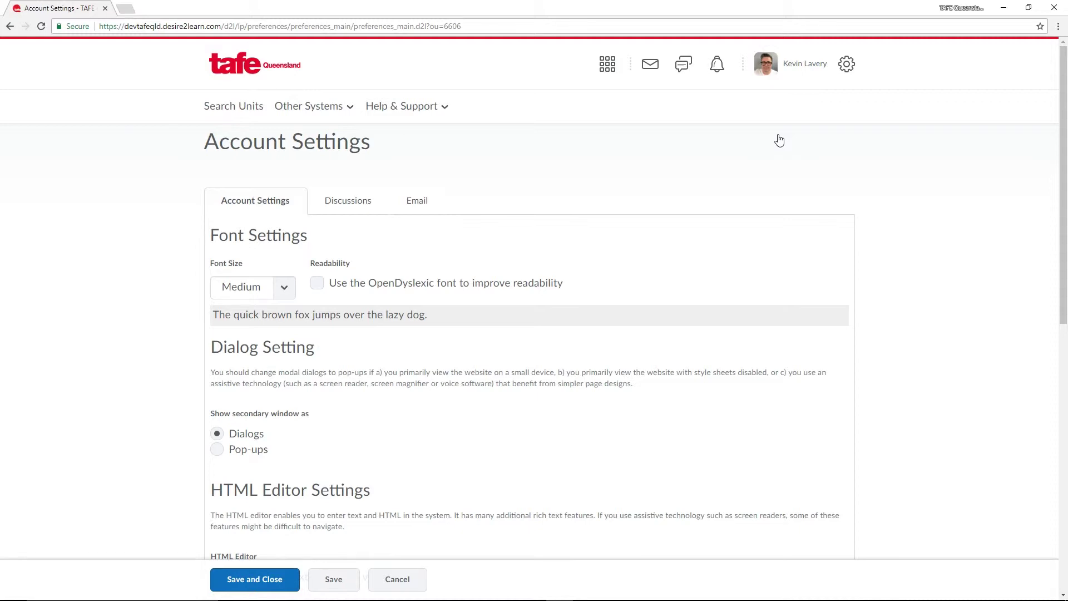
# - Try the OpenDyslexic readability font and the option to turn off the rich text editor, leaving both off
pyautogui.click(318, 283)
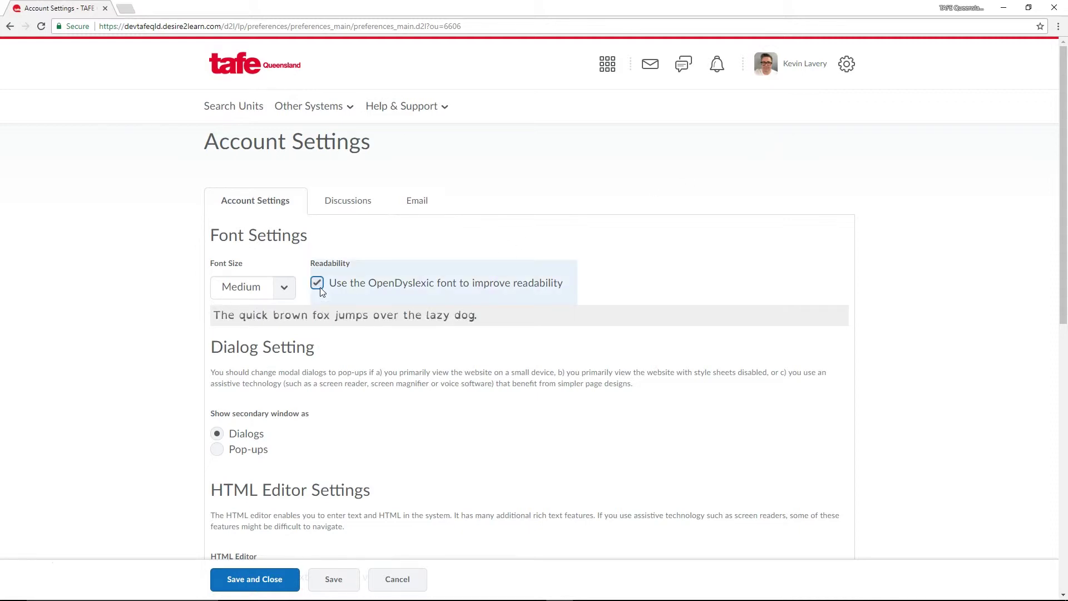
pyautogui.click(325, 286)
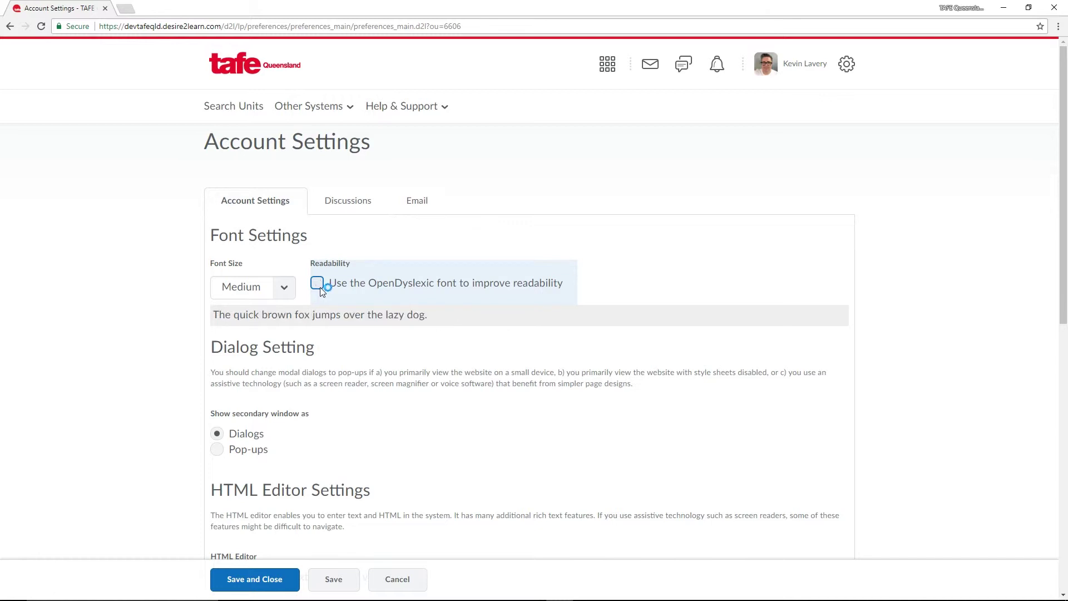
pyautogui.scroll(-3, 328, 367)
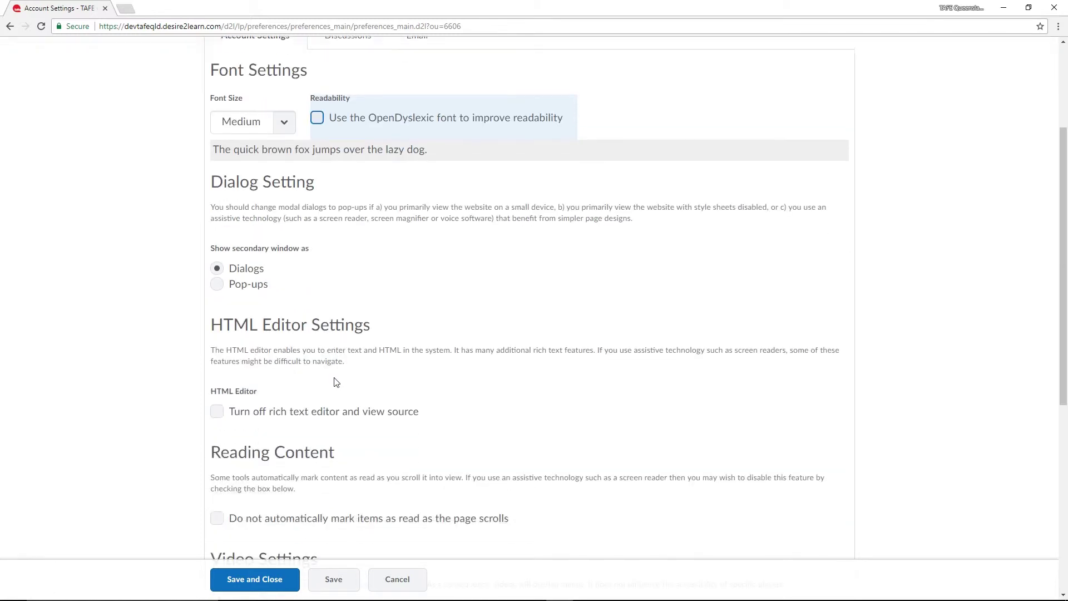
pyautogui.click(243, 416)
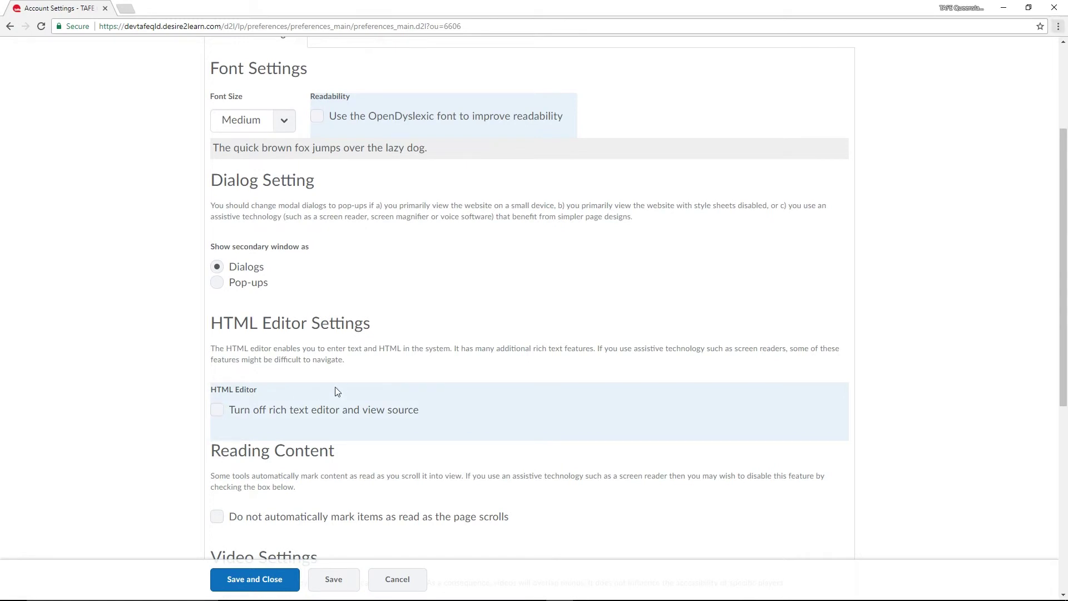
# - In the discussion settings, turn on always showing the Discussions List pane
pyautogui.scroll(3, 338, 391)
pyautogui.click(334, 213)
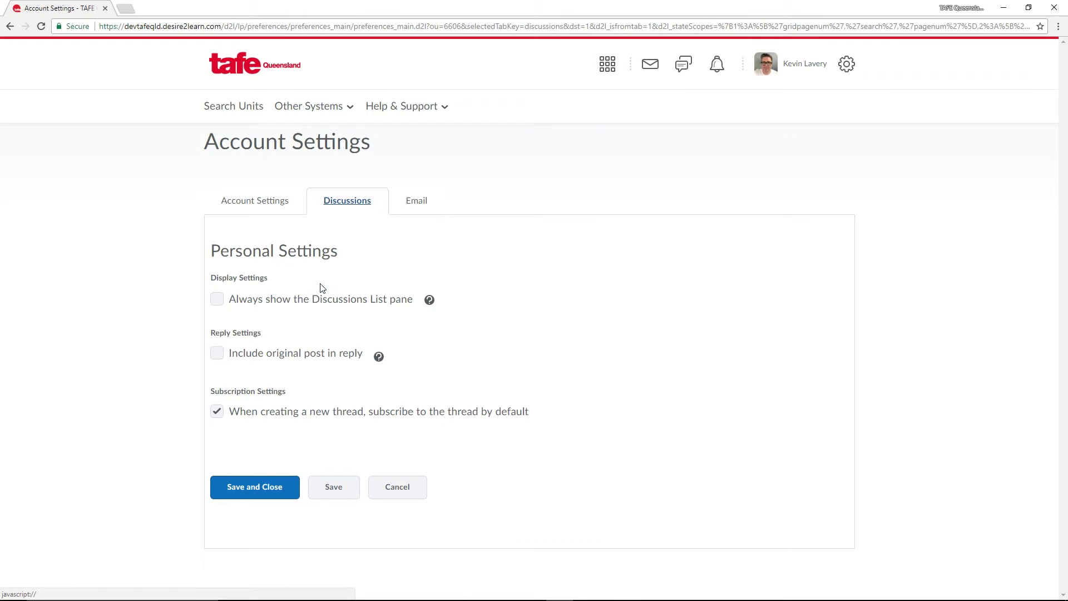
pyautogui.click(223, 301)
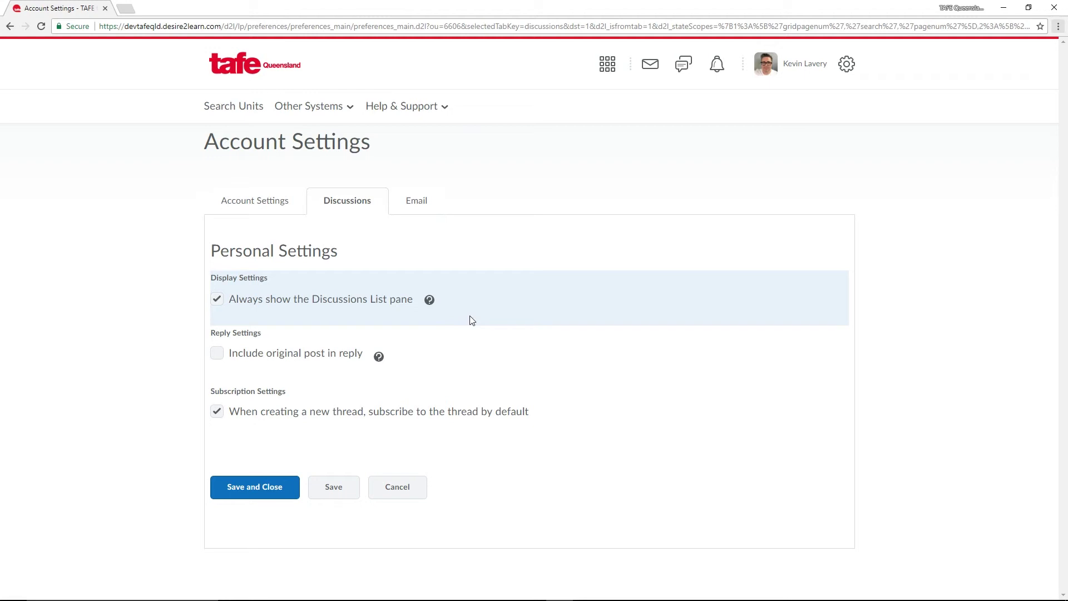
# - In the email settings, turn on sending a copy of each outgoing message to the account's own email address
pyautogui.click(419, 201)
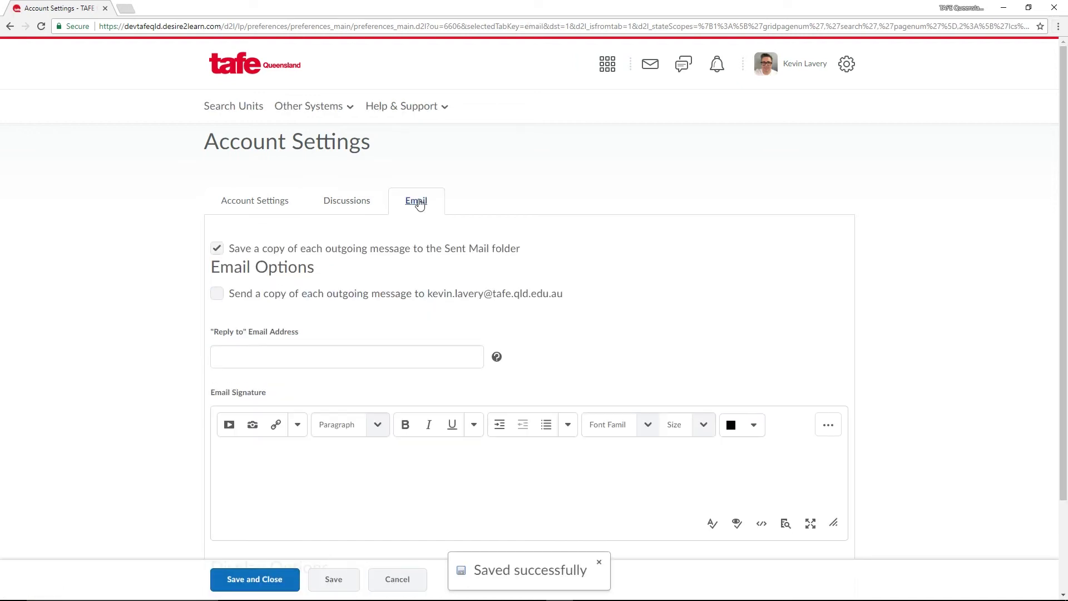
pyautogui.click(220, 295)
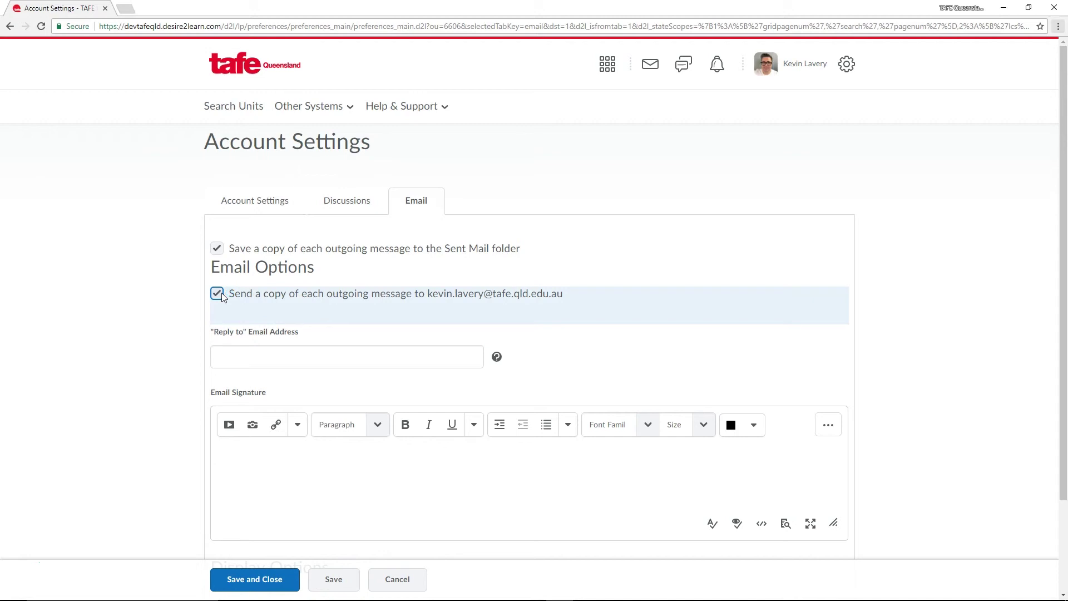
pyautogui.click(236, 354)
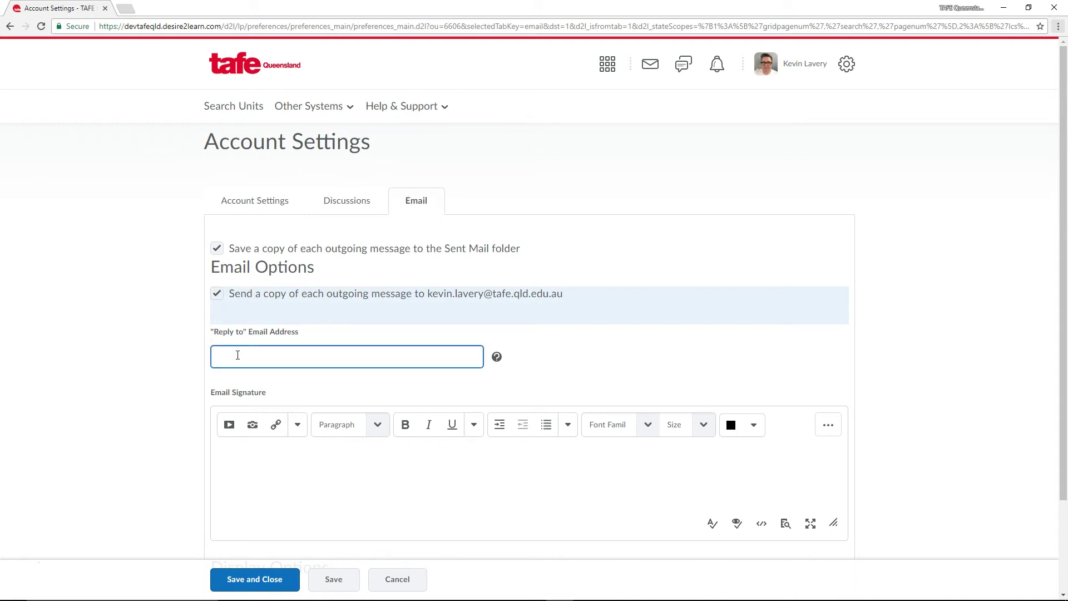
# - Write an email signature reading "cheers," followed by the account holder's name after a gap, and save the email settings
pyautogui.click(245, 451)
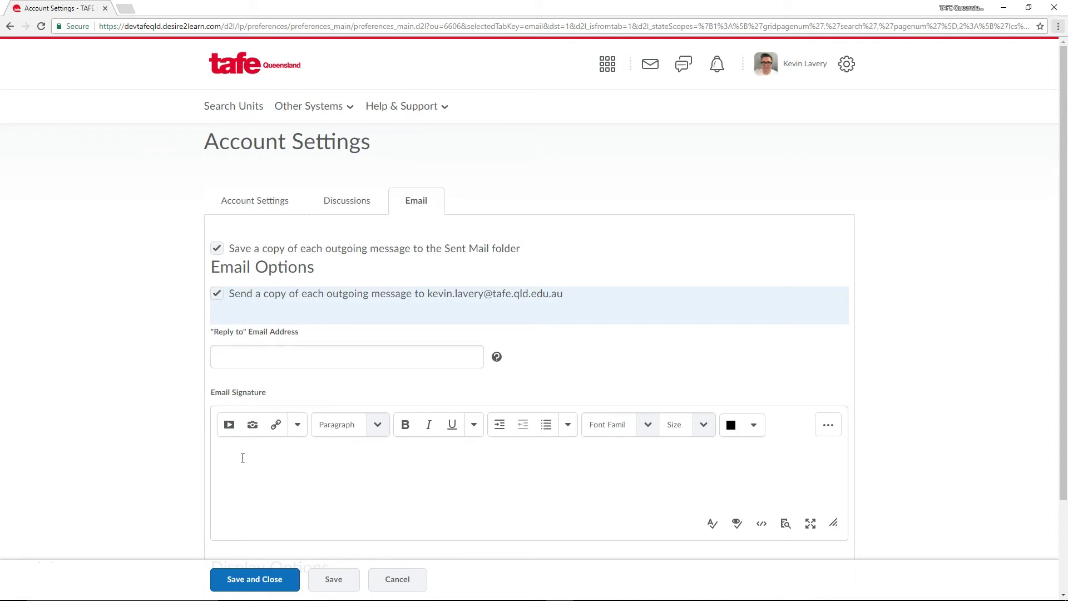
pyautogui.write('cheers,')
pyautogui.press('Return')
pyautogui.press('Return')
pyautogui.write('Kev Lavery')
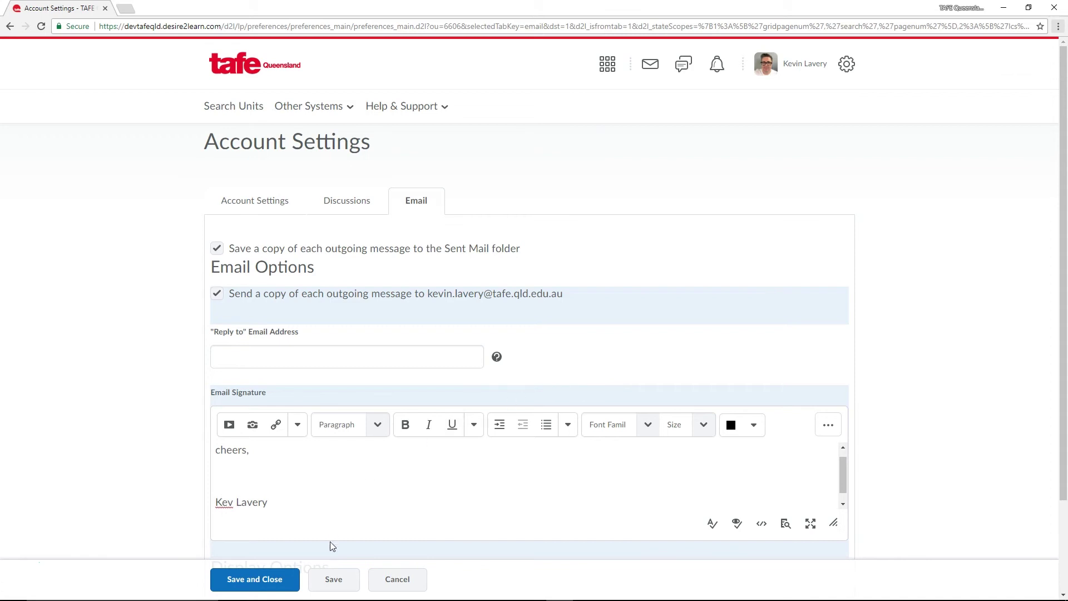
pyautogui.click(329, 579)
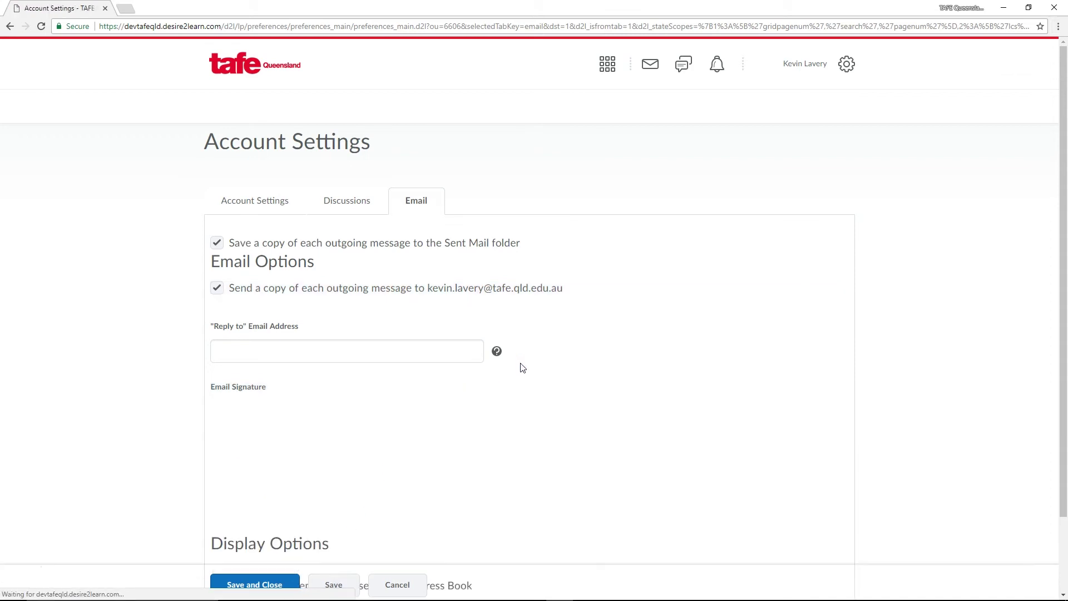